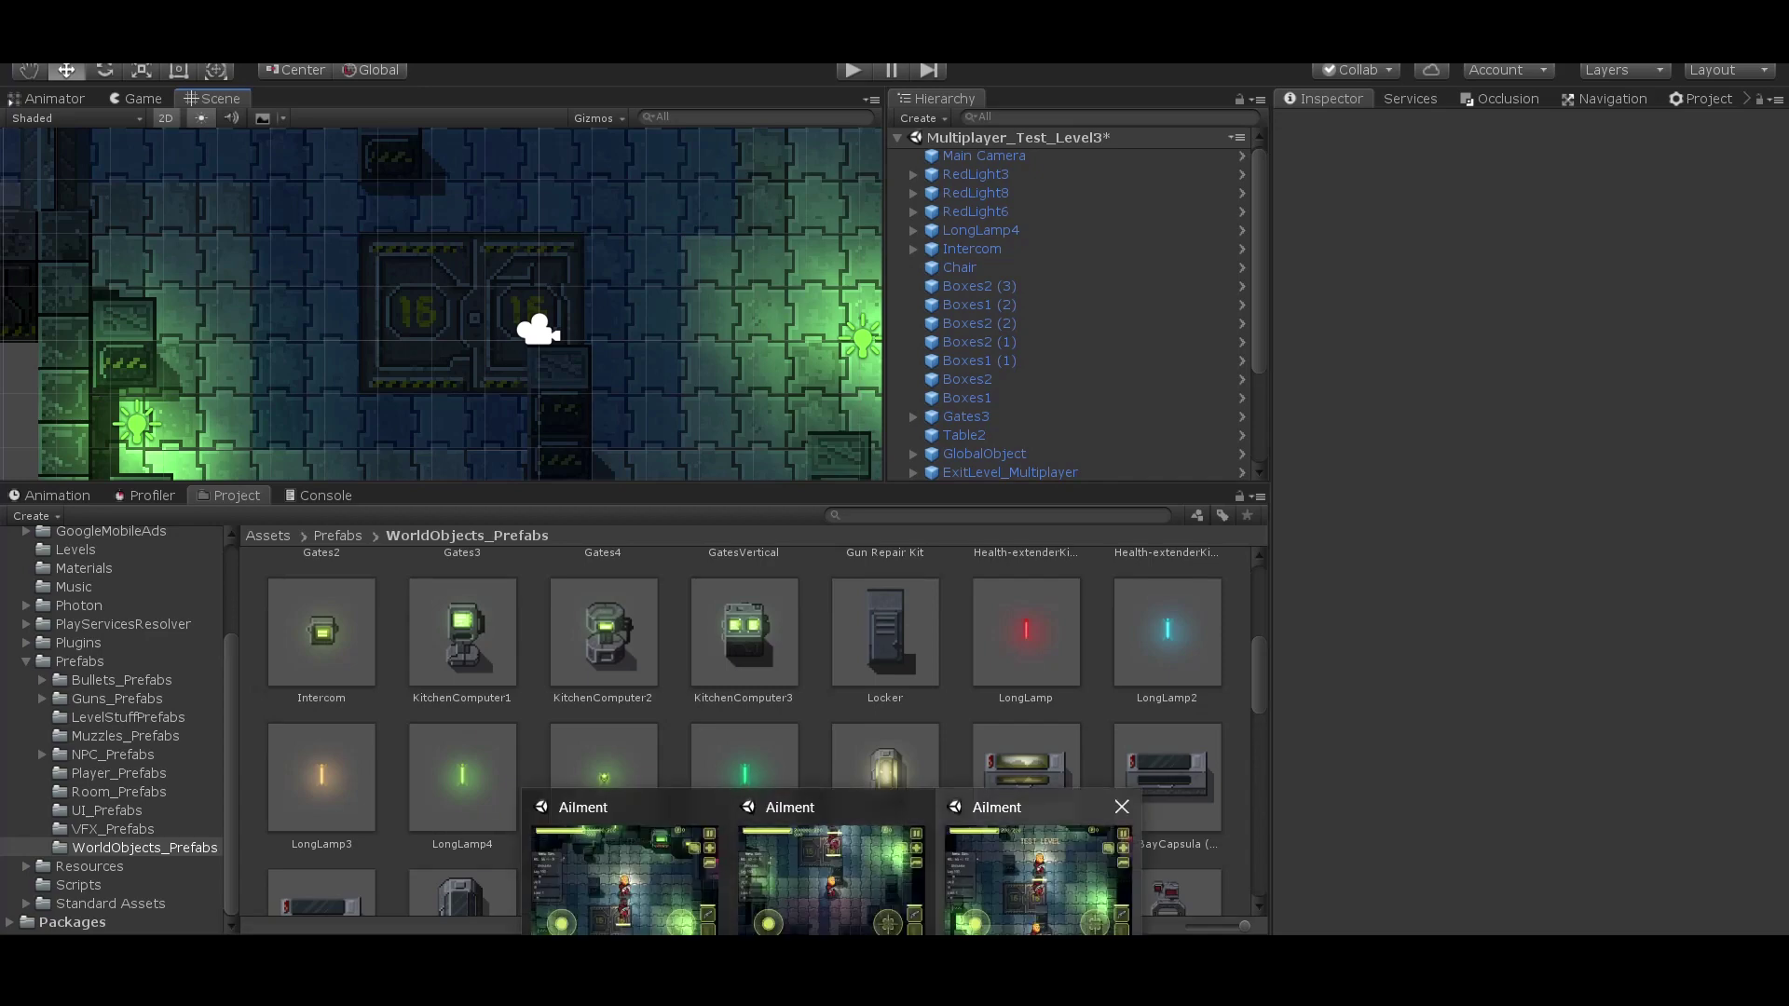
- Bring the first Ailment game window to the front from its taskbar thumbnail
left_click(1041, 860)
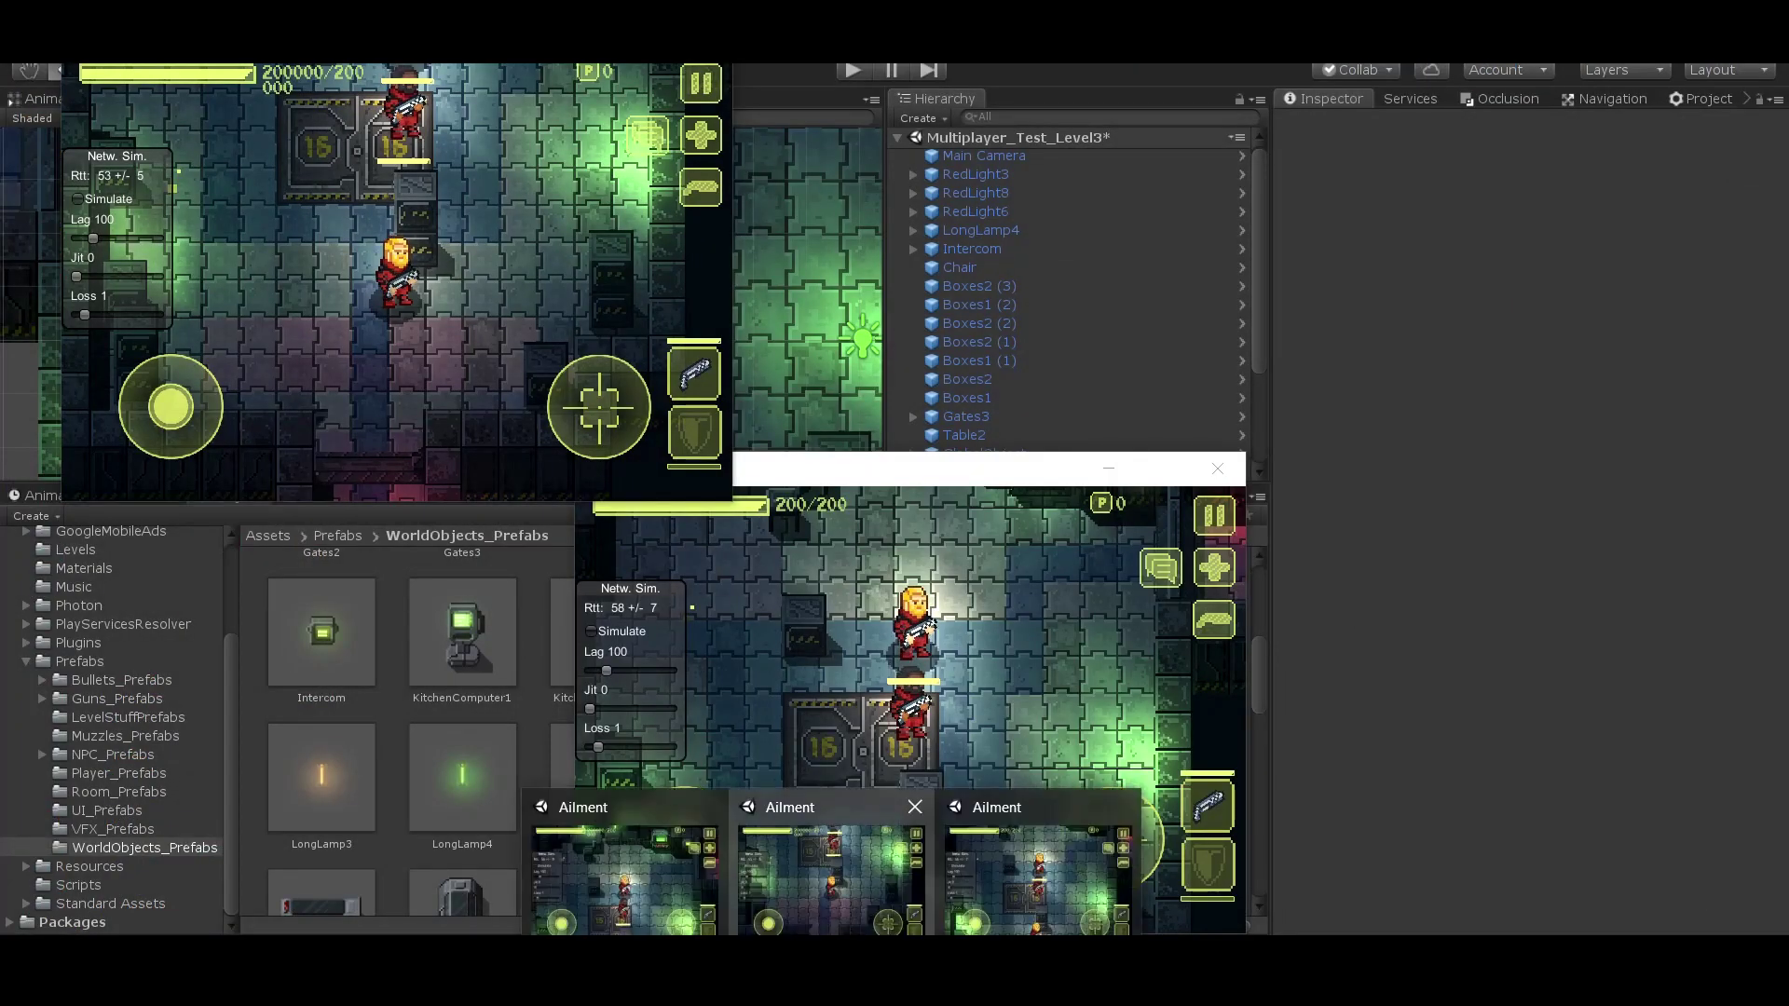
- Place the third Ailment window at bottom centre and nudge the top-right window rightward
left_click(831, 866)
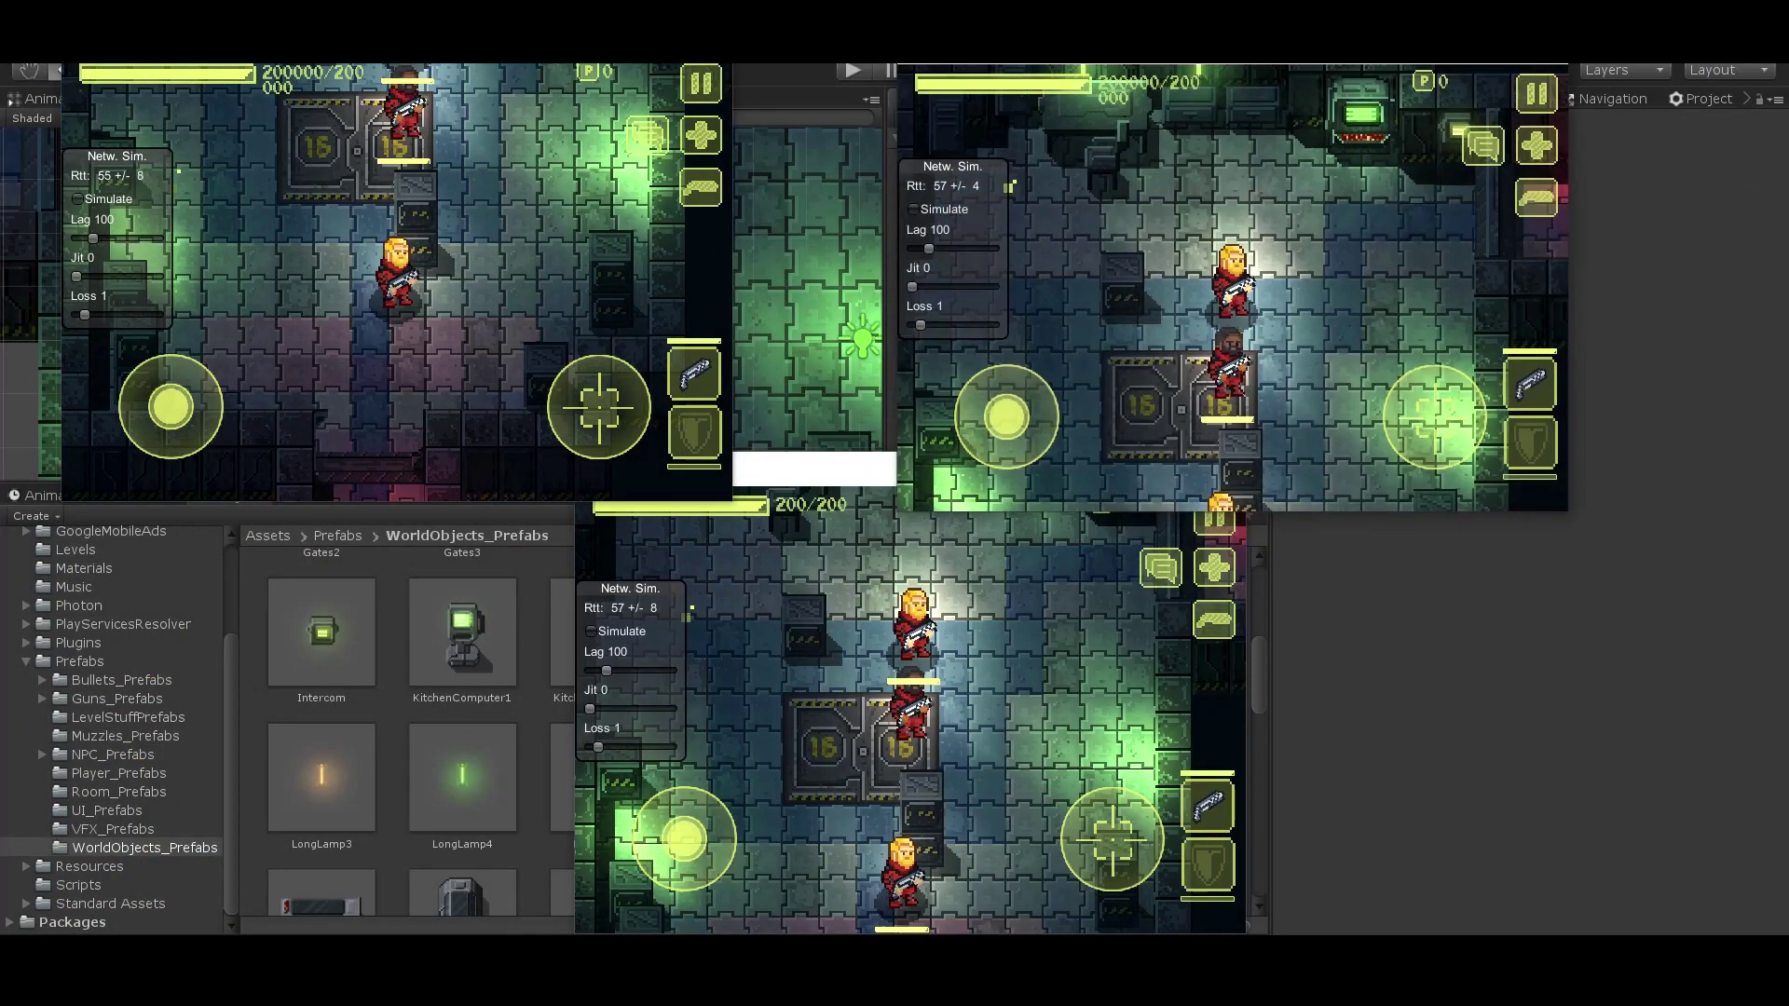
left_click_drag(811, 468, 708, 23)
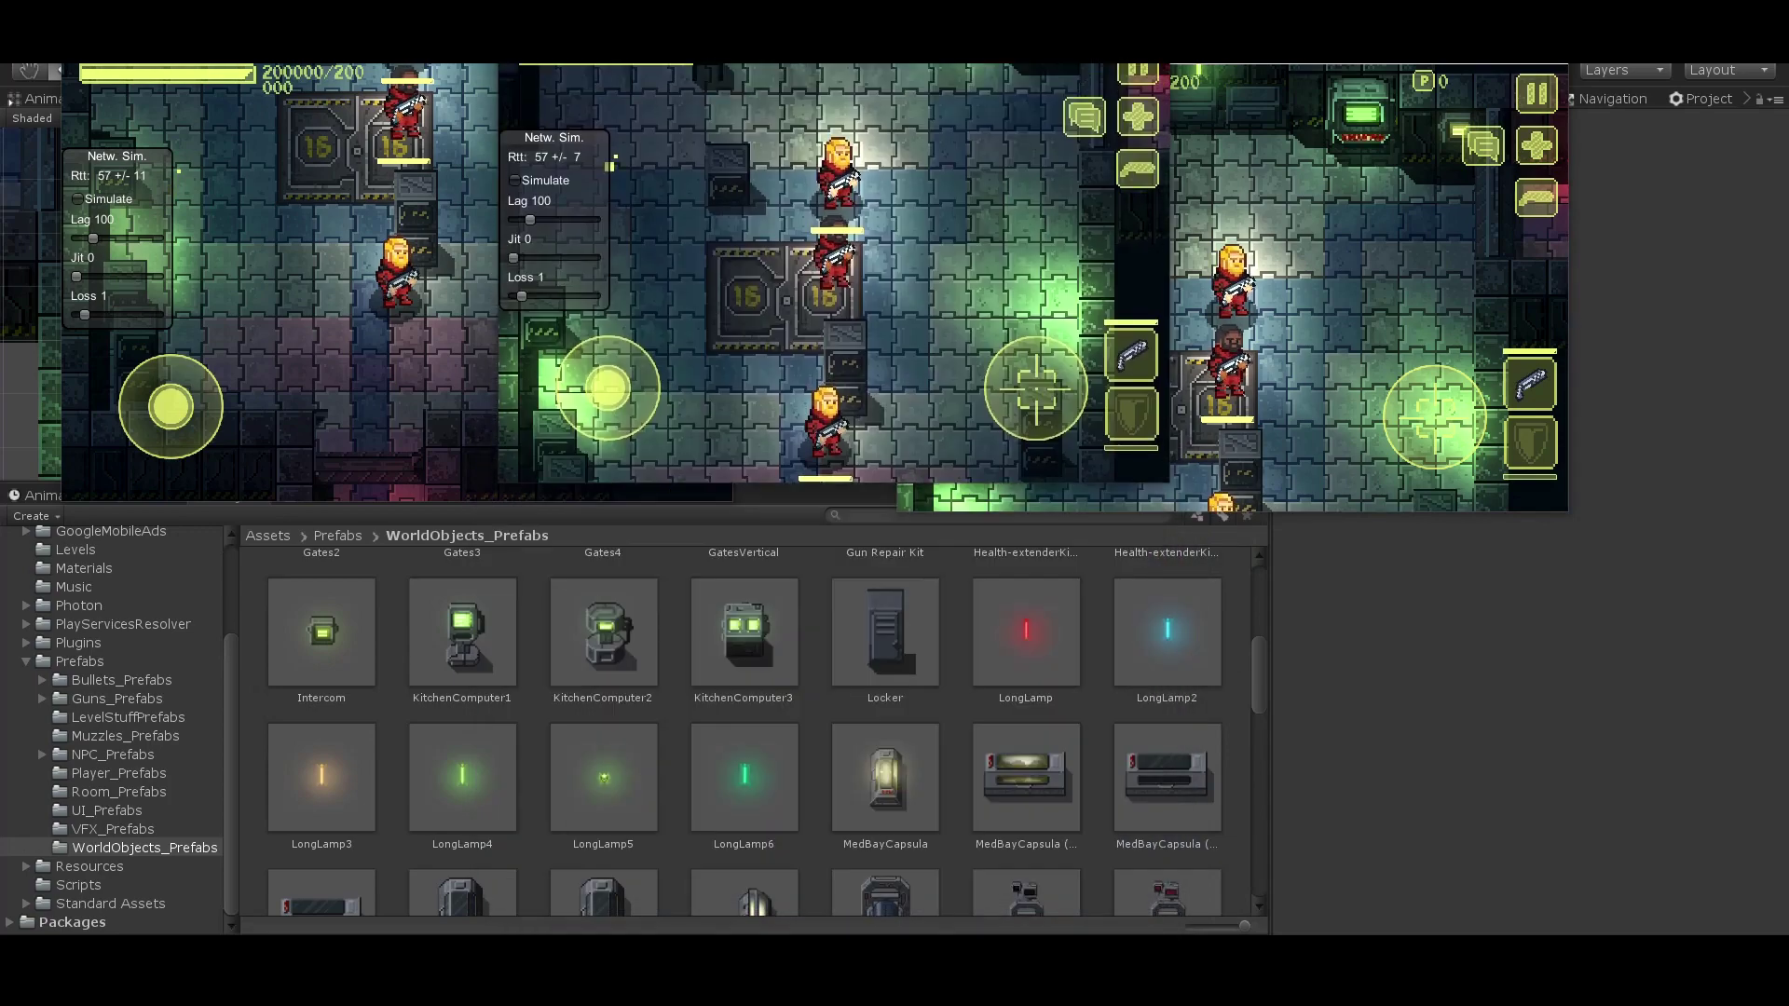
left_click_drag(836, 29, 836, 477)
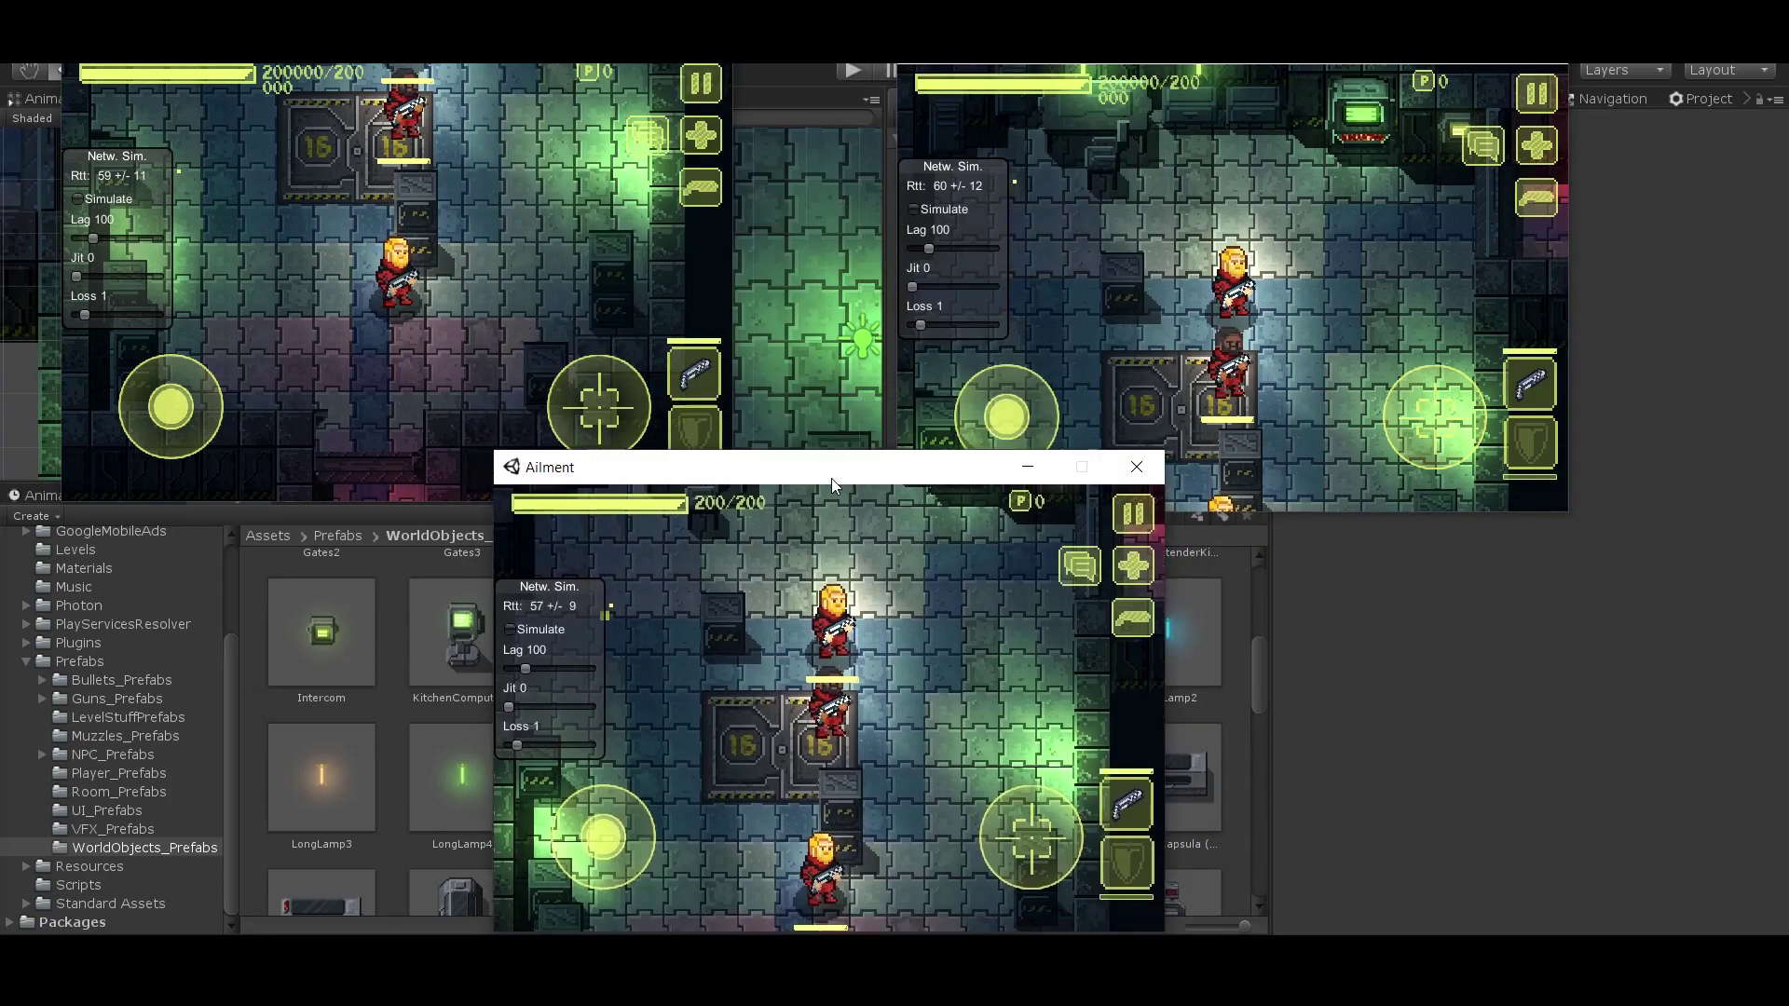
key("alt+Tab")
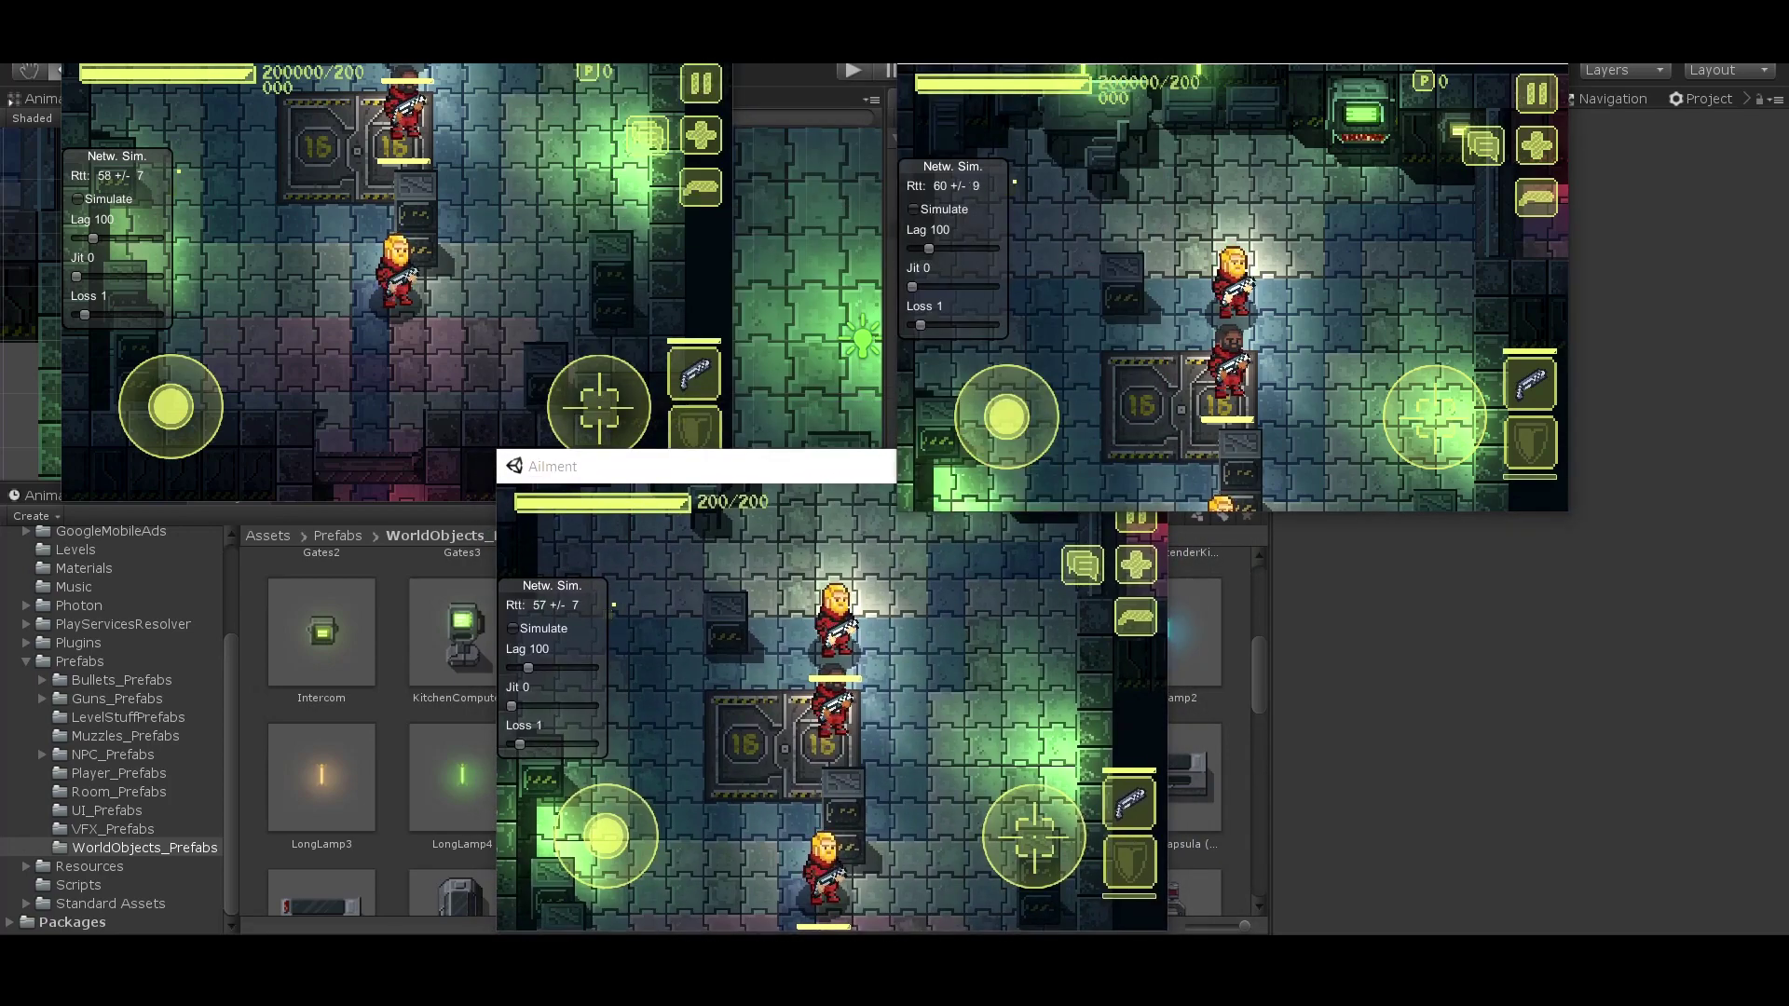
left_click_drag(1229, 42, 1283, 36)
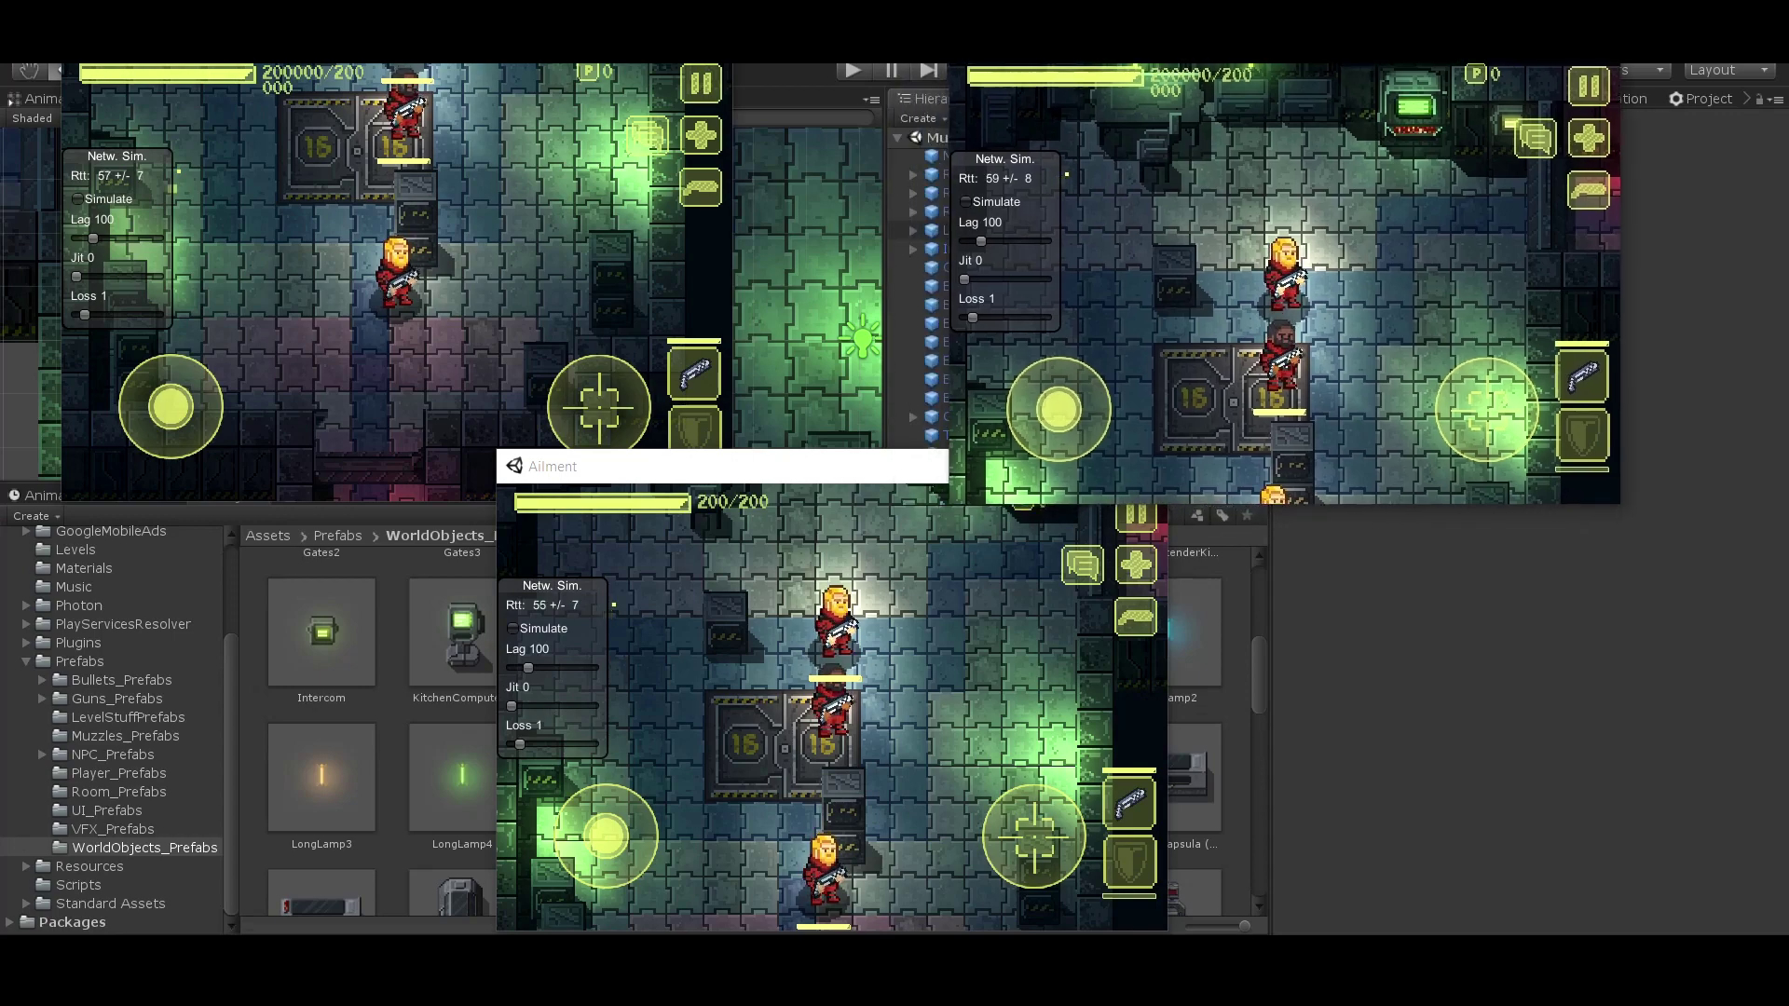
key("alt+Tab")
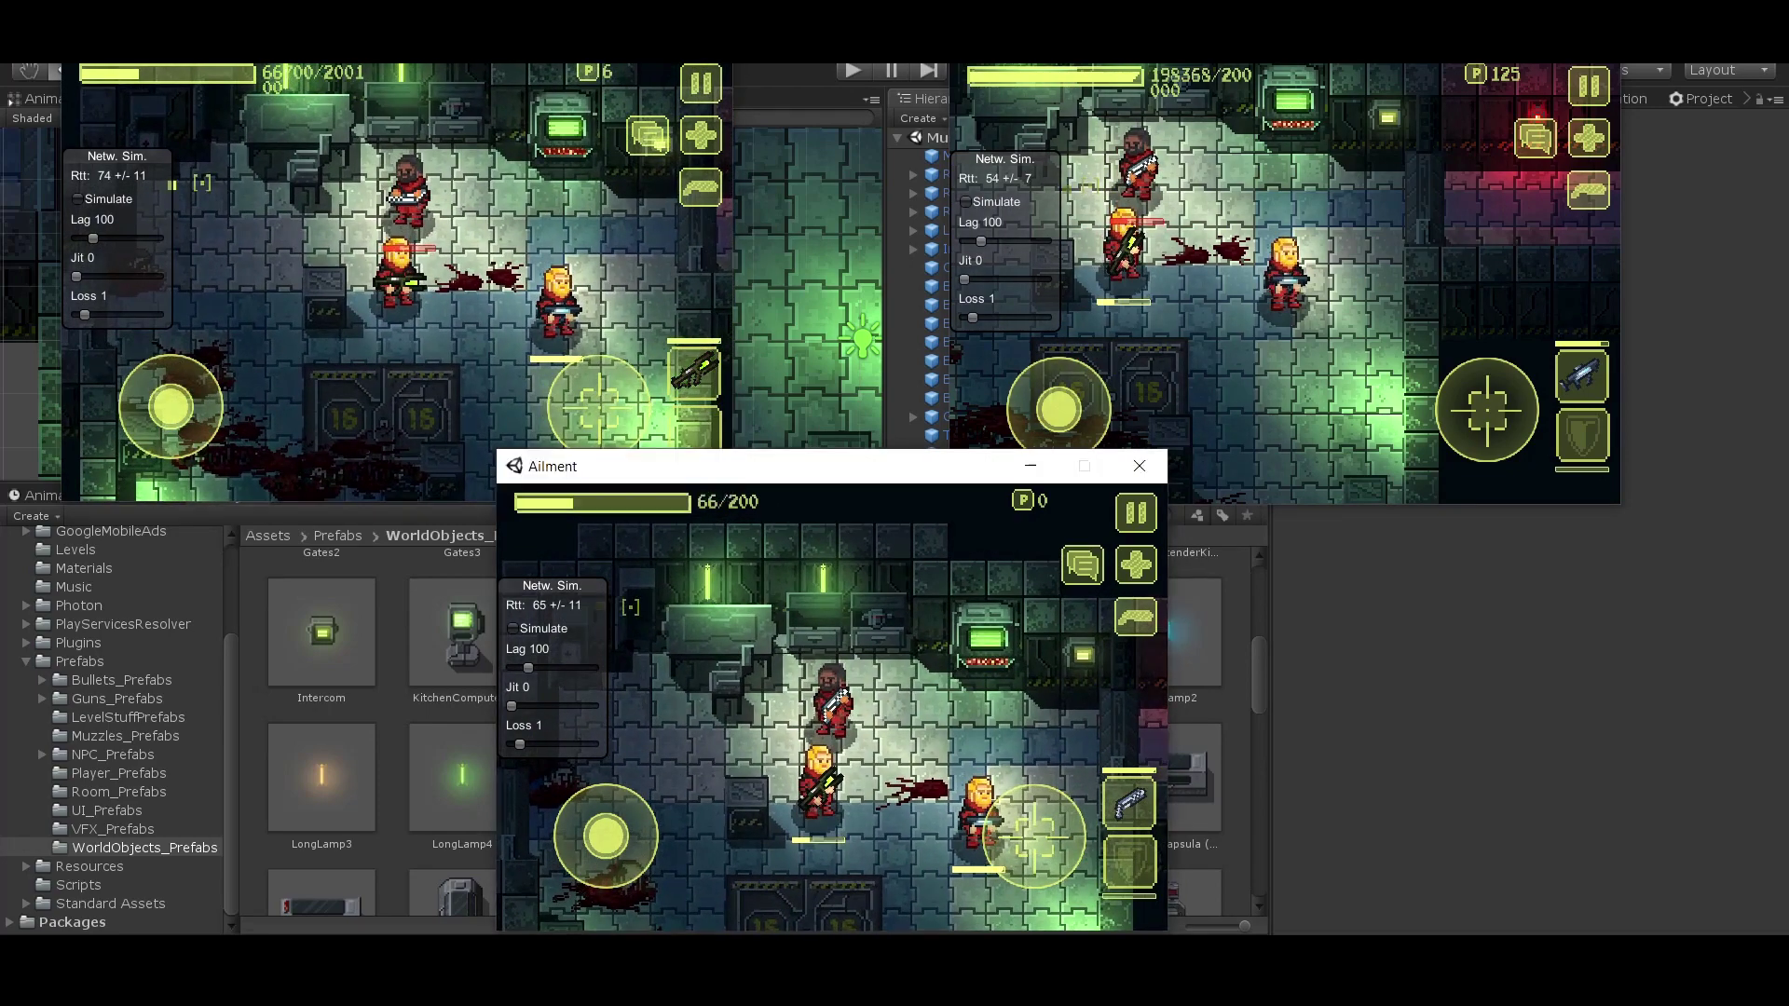
- Shift the bottom Ailment window up and right, then focus the top-right window
left_click_drag(769, 465, 902, 411)
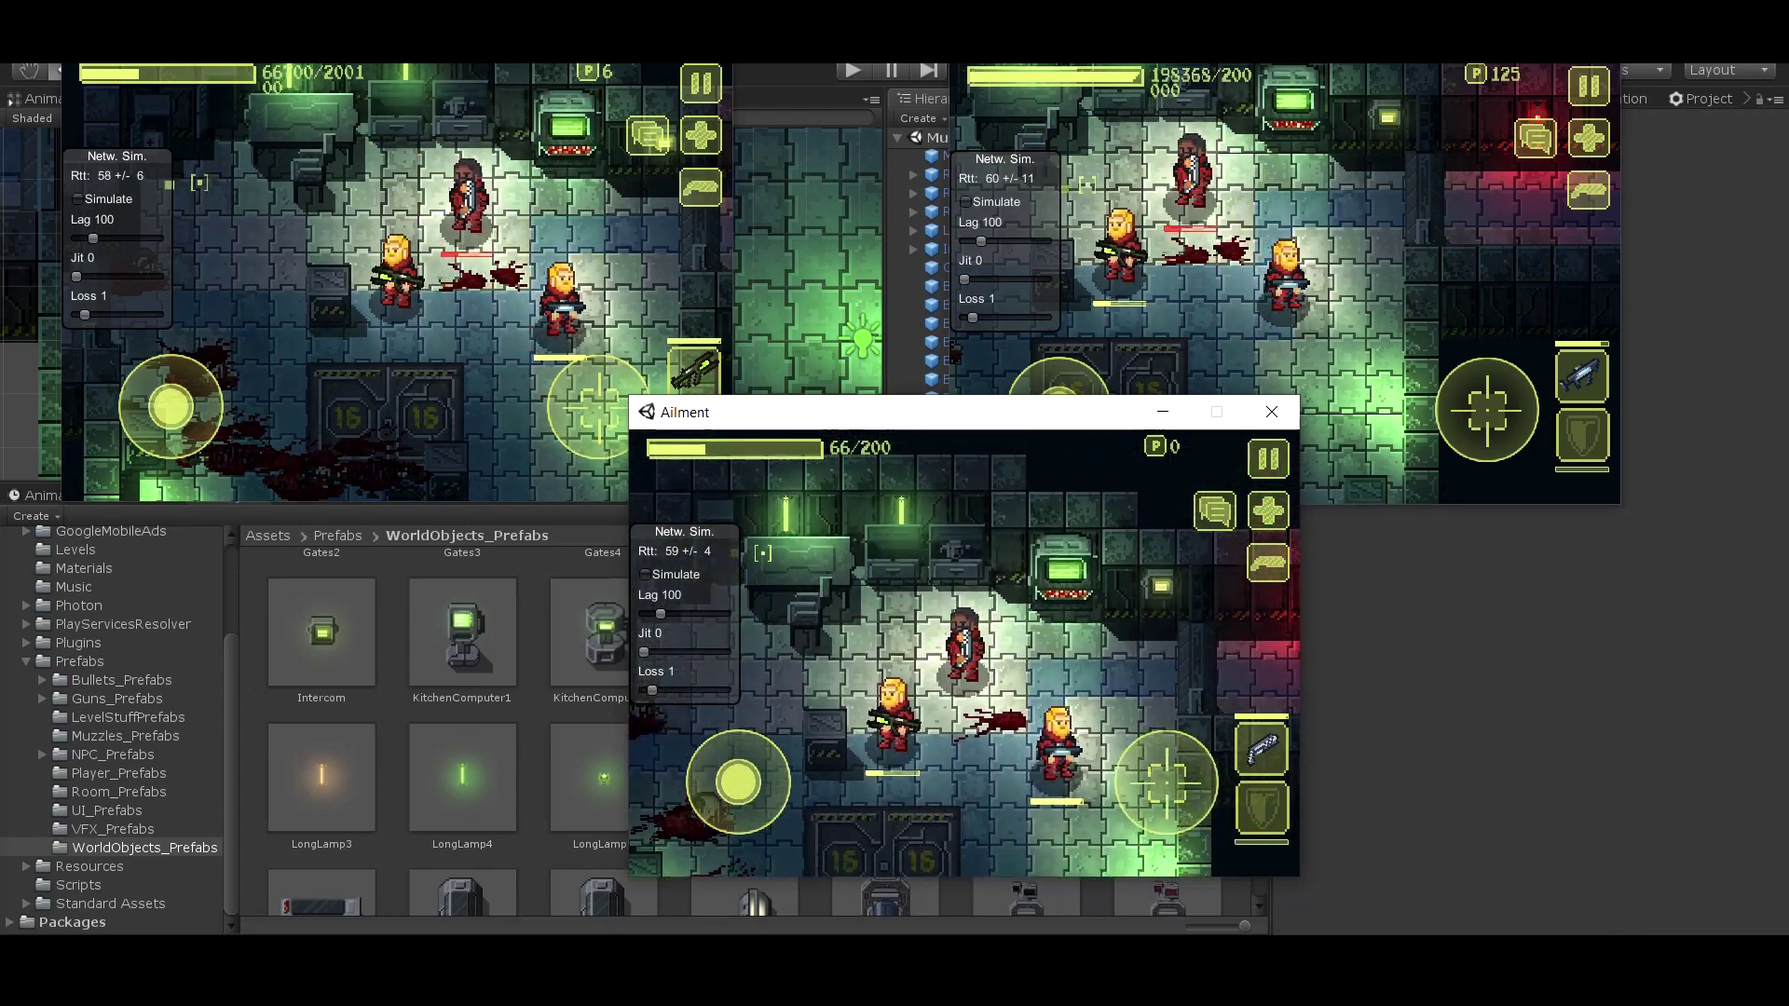
key("alt+Tab")
key("alt+Tab")
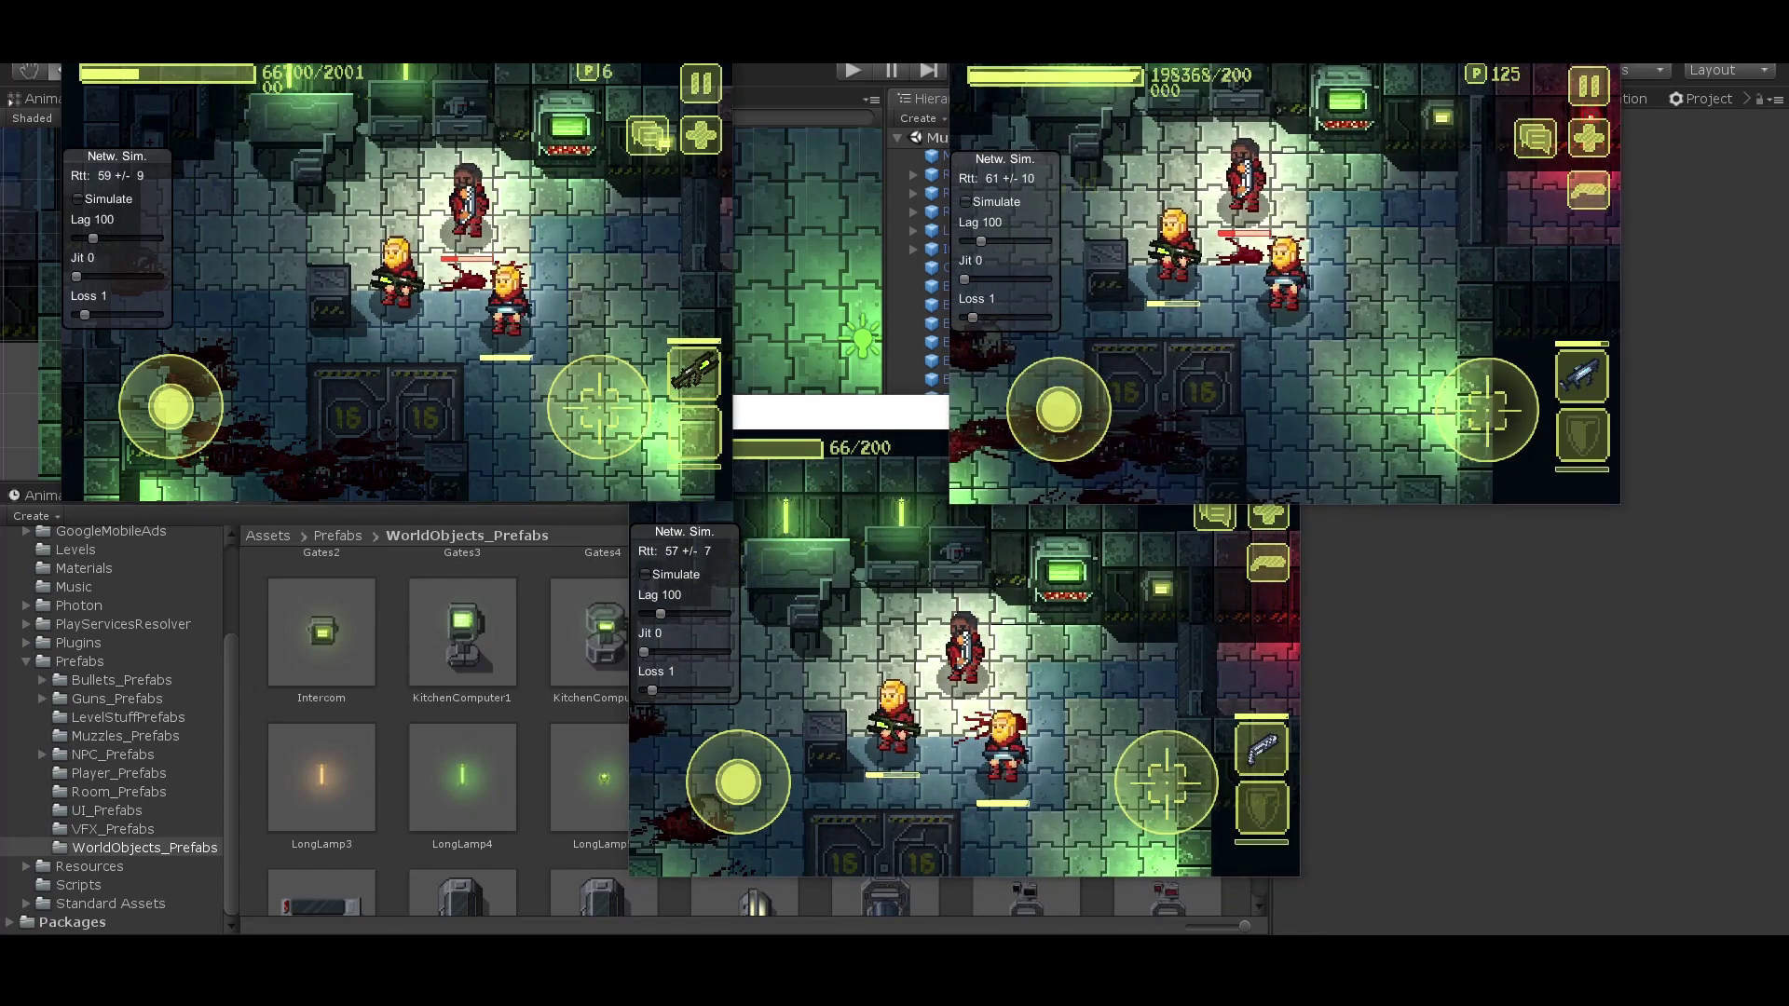